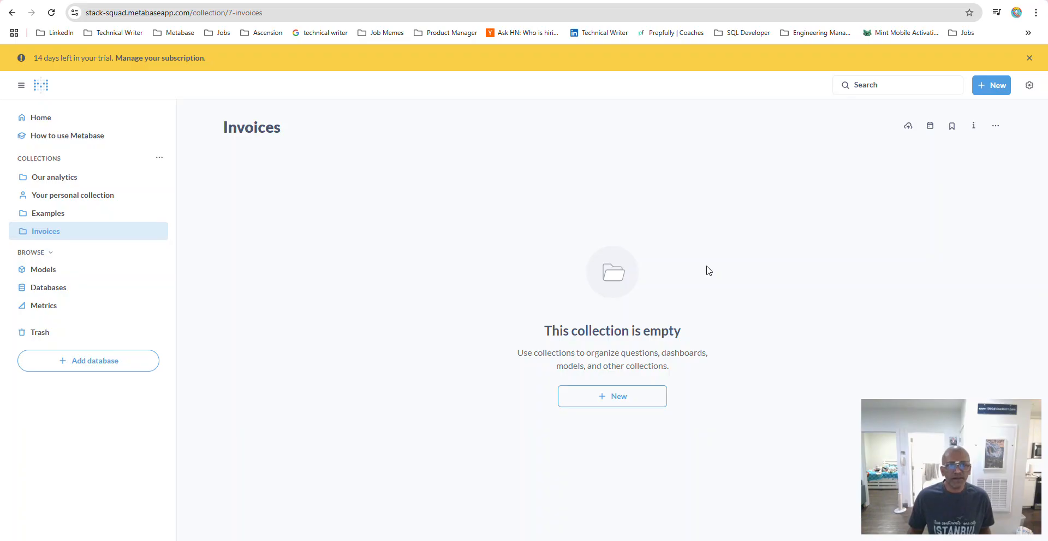
# - Switch to YouTube and read the viewer comment about making a custom report from more than one table, then return to Metabase
pyautogui.click(783, 1)
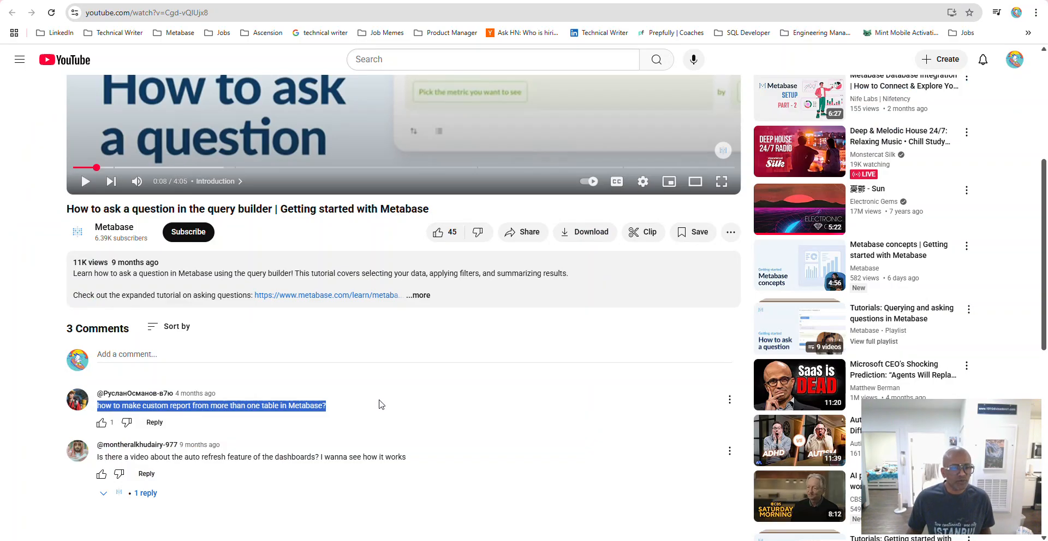
pyautogui.hotkey('alt', 'Tab')
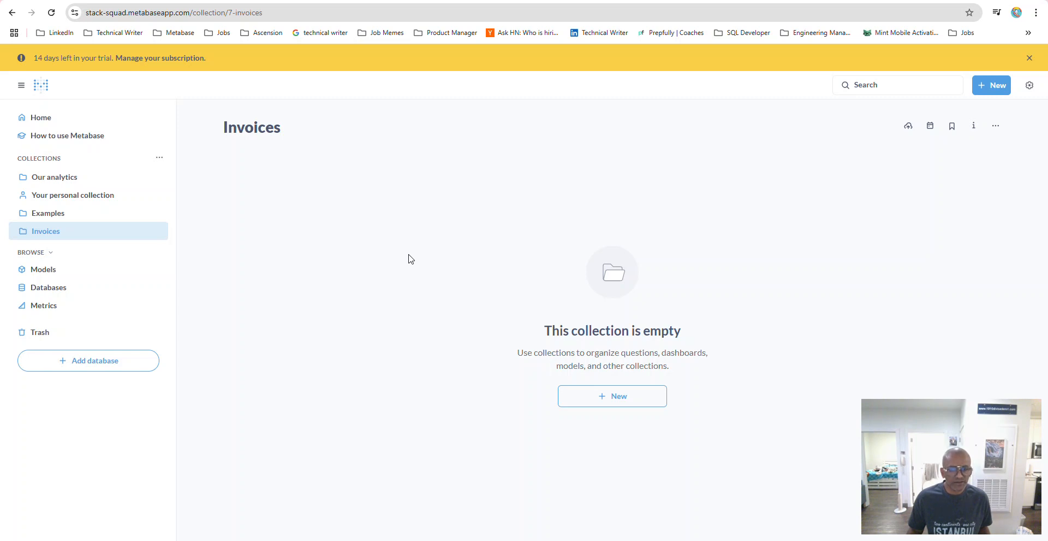
# - Create a new question that uses the Accounts table of the sample database as its starting data
pyautogui.click(633, 397)
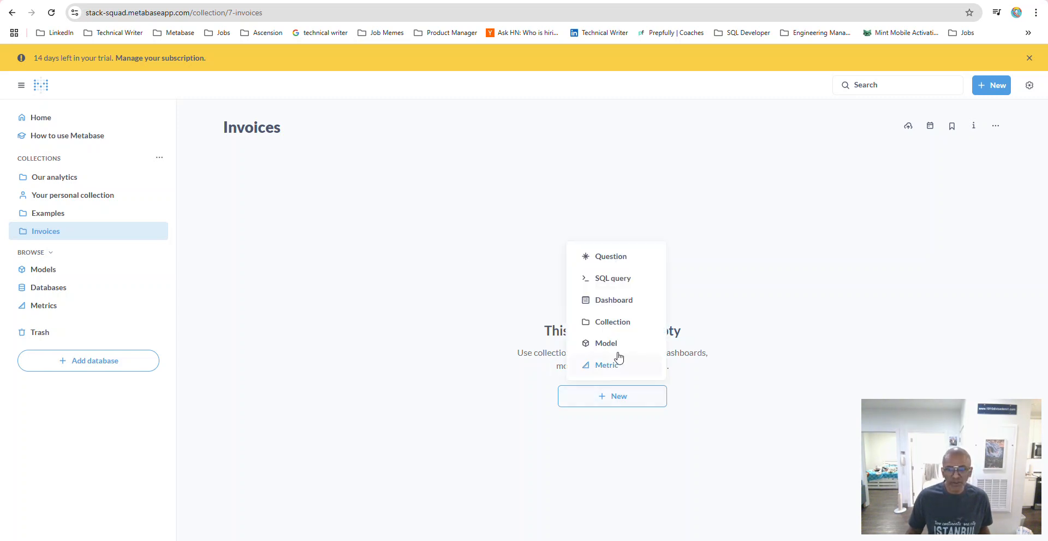
pyautogui.click(748, 264)
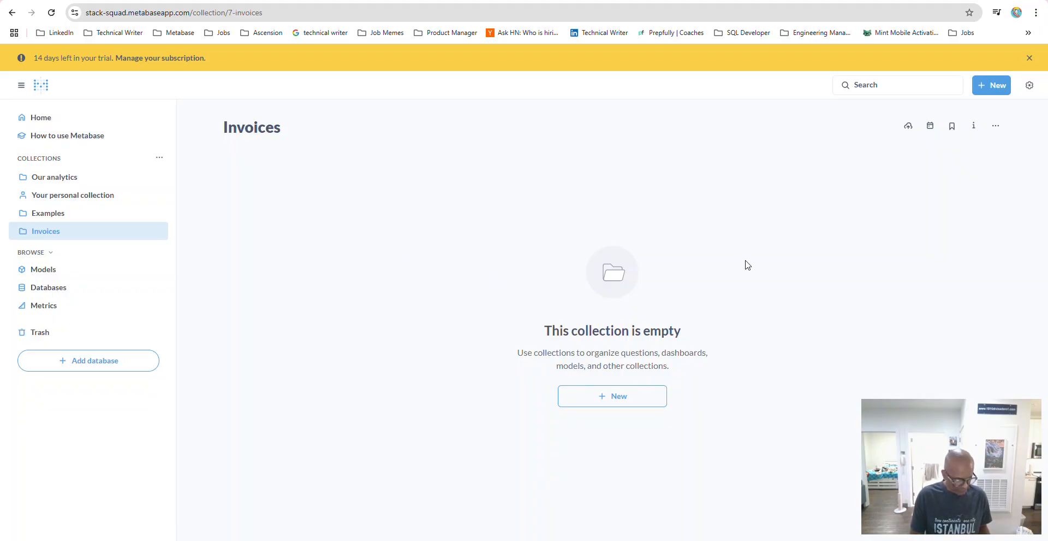
pyautogui.hotkey('ctrl', 'k')
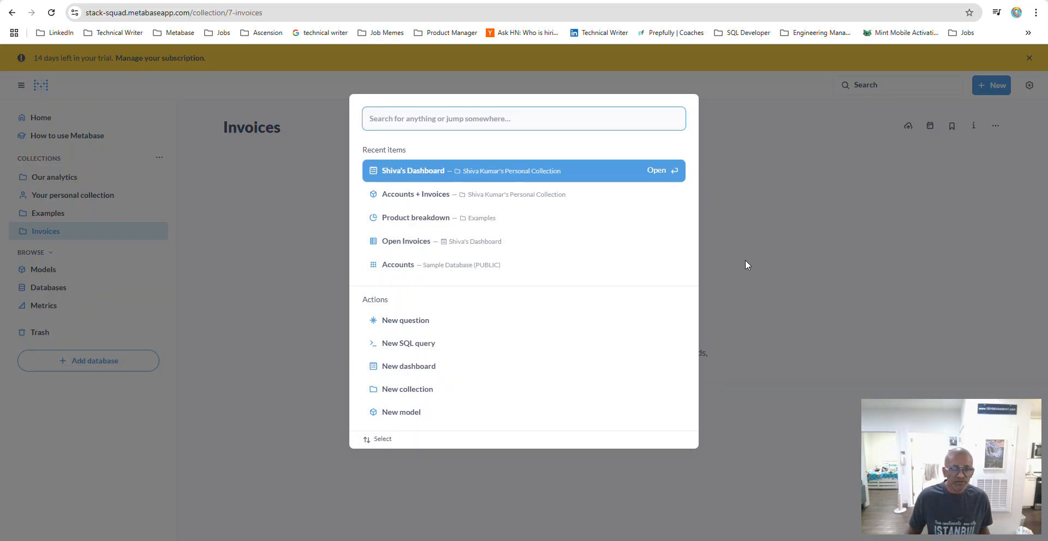
pyautogui.click(408, 324)
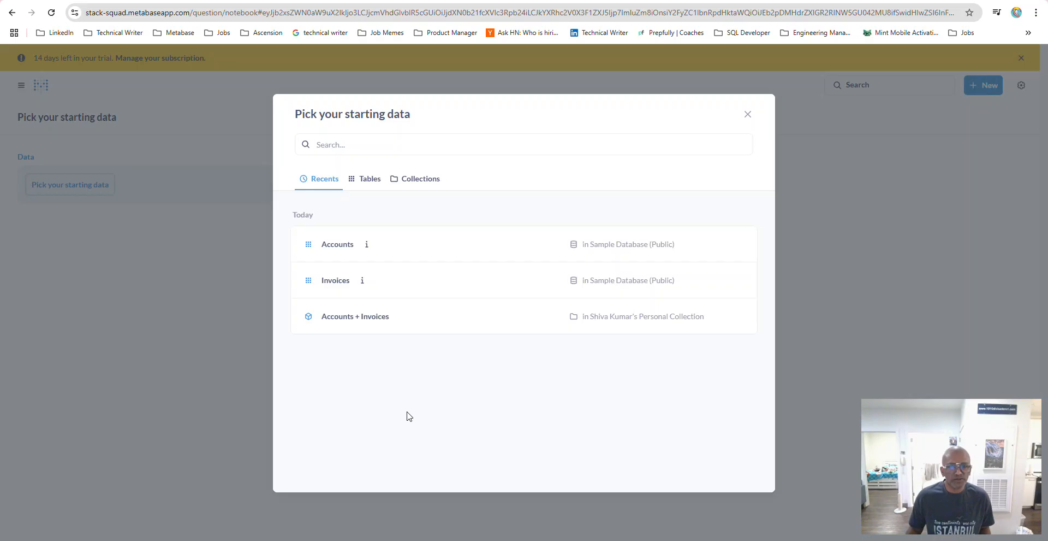
pyautogui.click(369, 185)
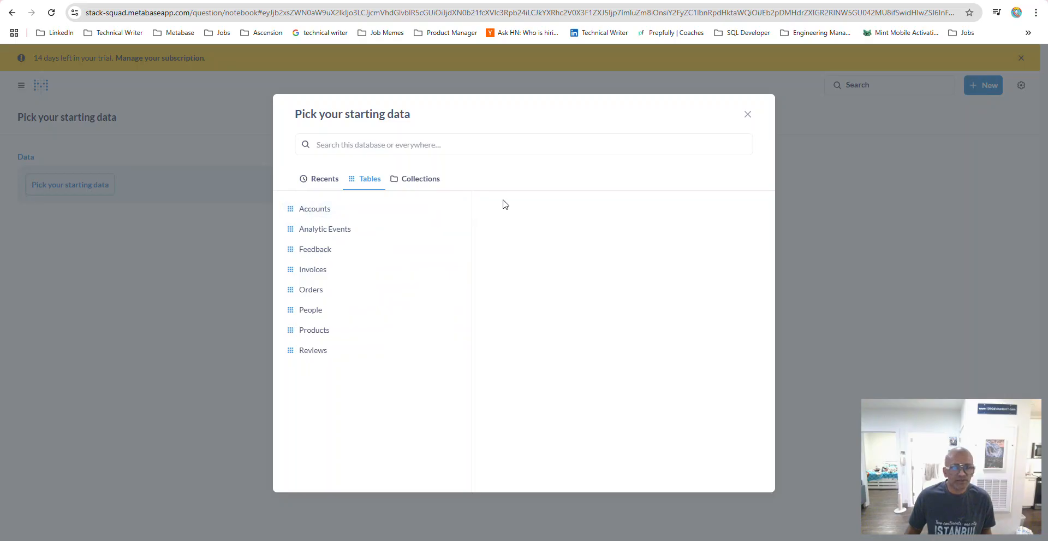
pyautogui.click(311, 213)
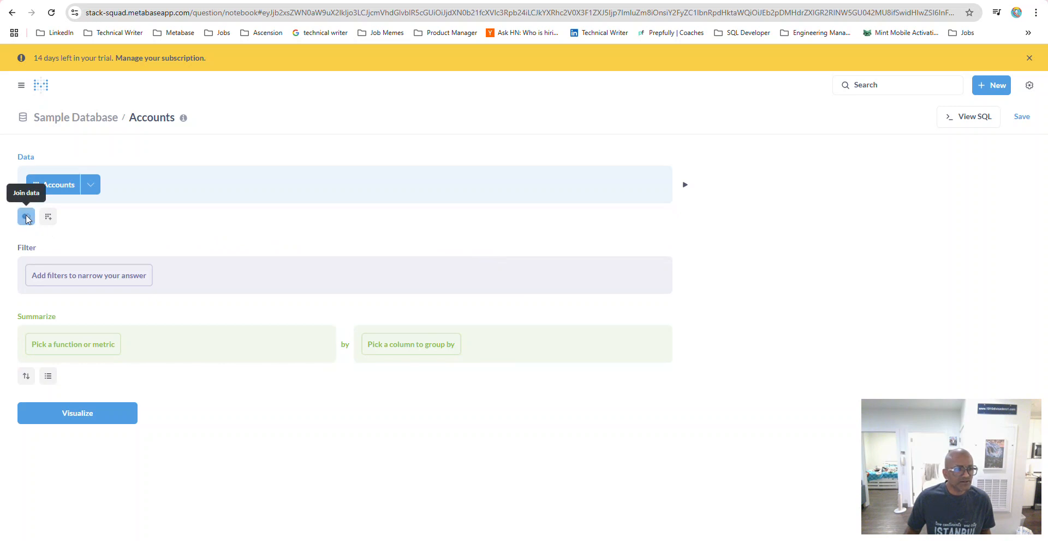
# - Join the Invoices table to the Accounts table
pyautogui.click(26, 216)
pyautogui.click(370, 183)
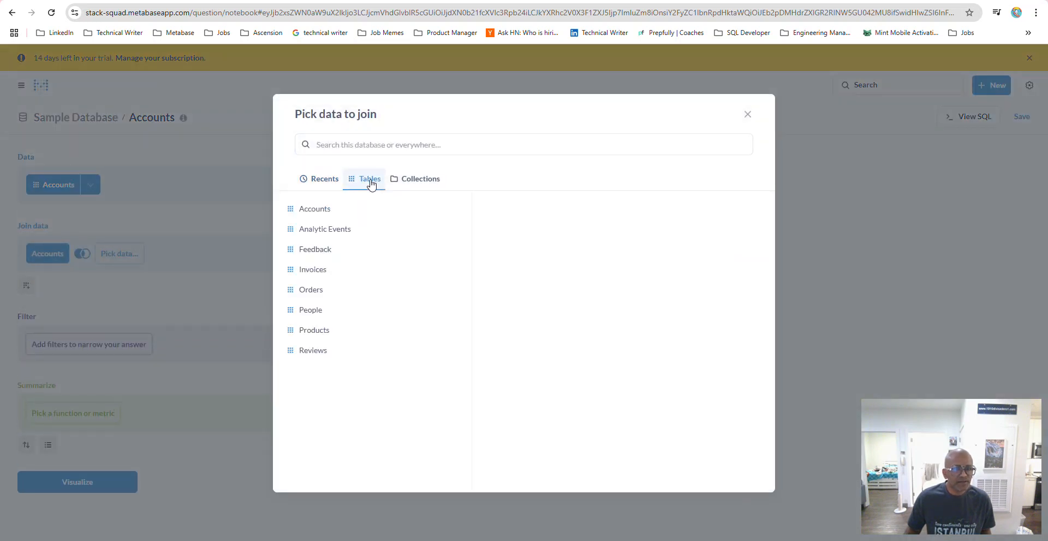
pyautogui.click(320, 274)
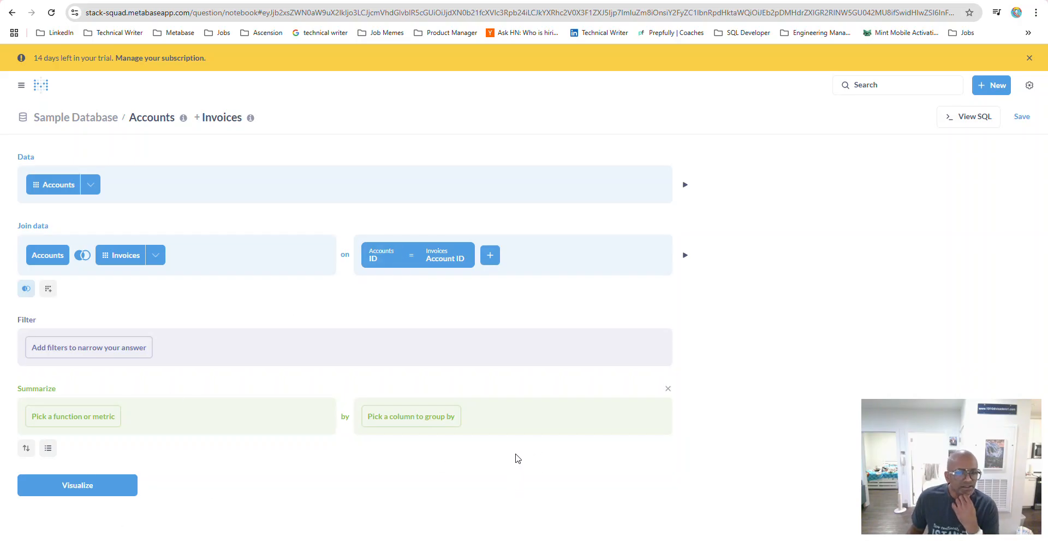
# - Group the summary by the ID and Country columns of the Accounts table
pyautogui.click(424, 426)
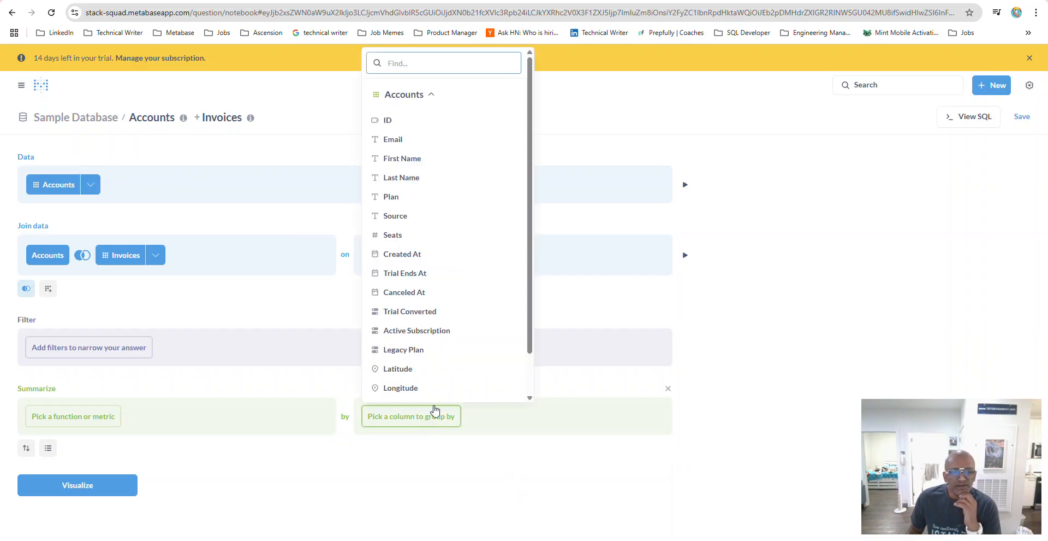
pyautogui.scroll(-1, 503, 336)
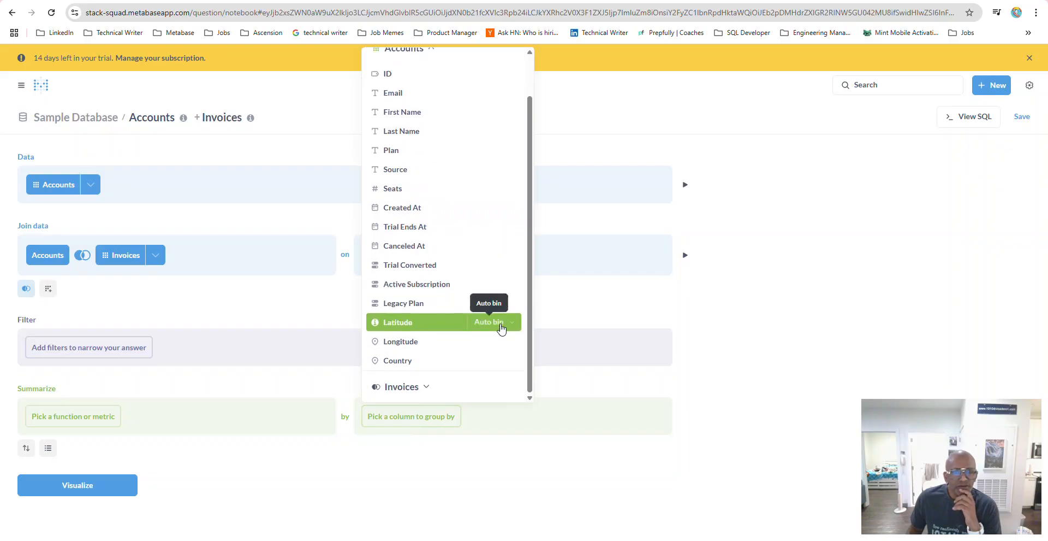
pyautogui.scroll(1, 481, 295)
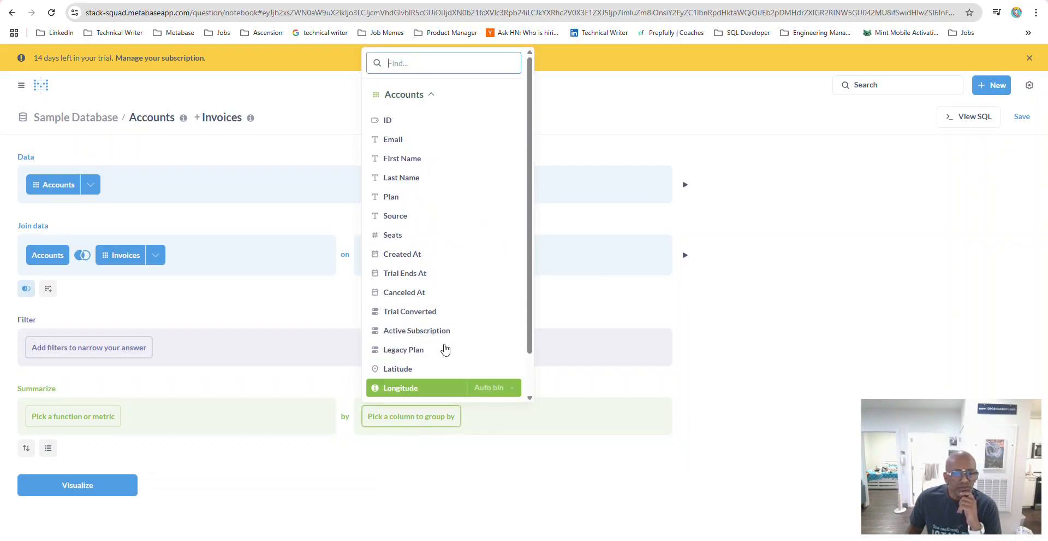
pyautogui.click(405, 121)
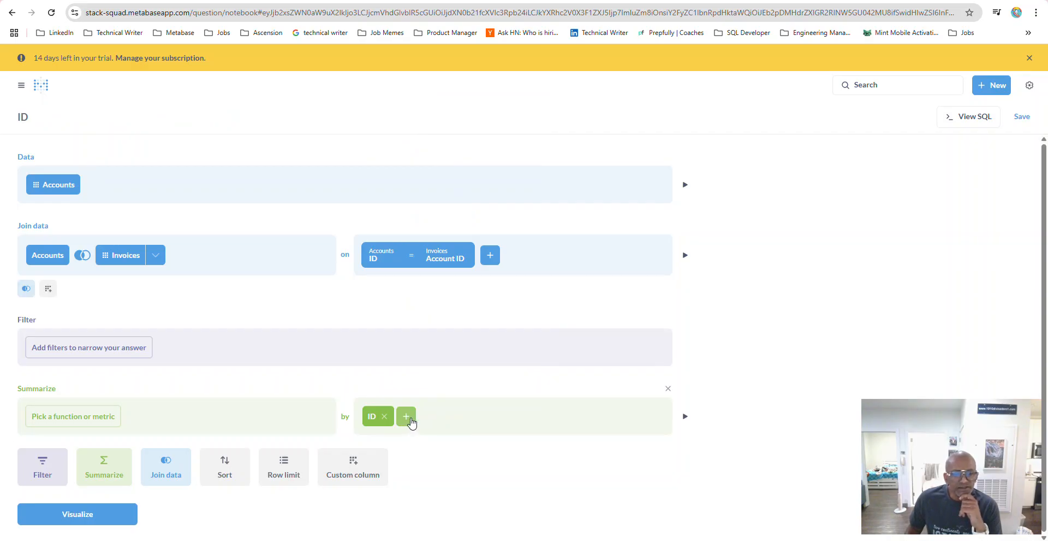
pyautogui.click(406, 416)
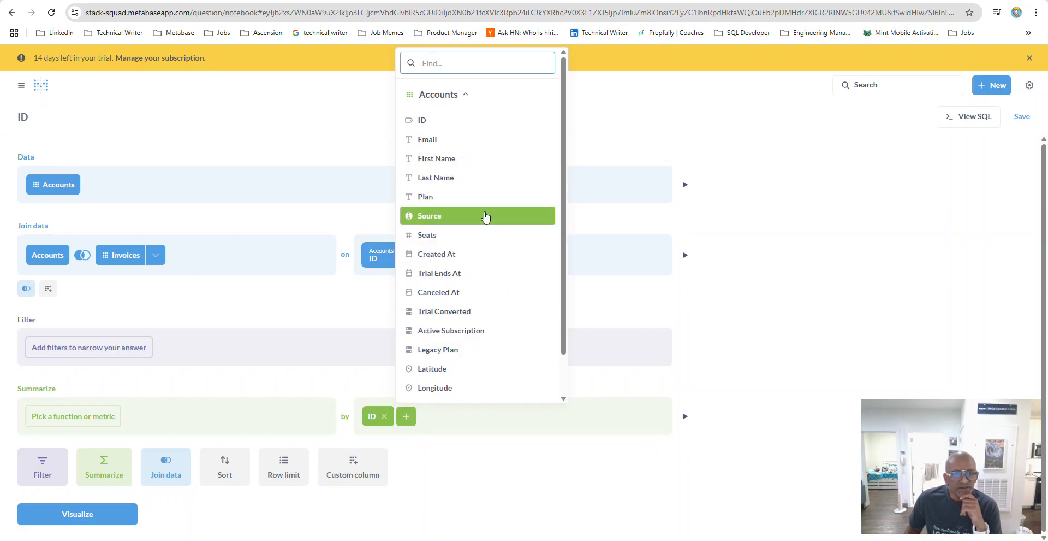
pyautogui.scroll(-1, 498, 268)
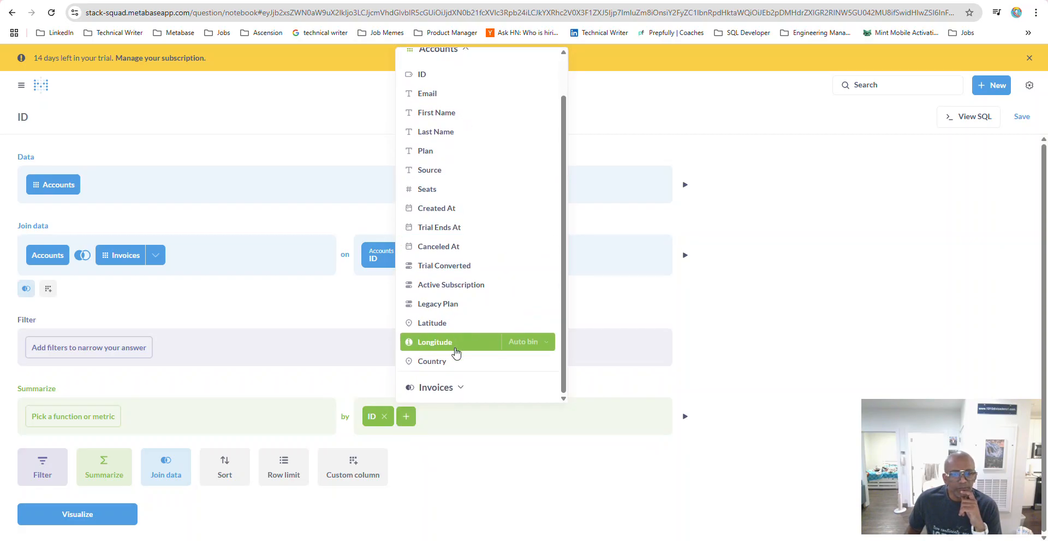
pyautogui.click(451, 362)
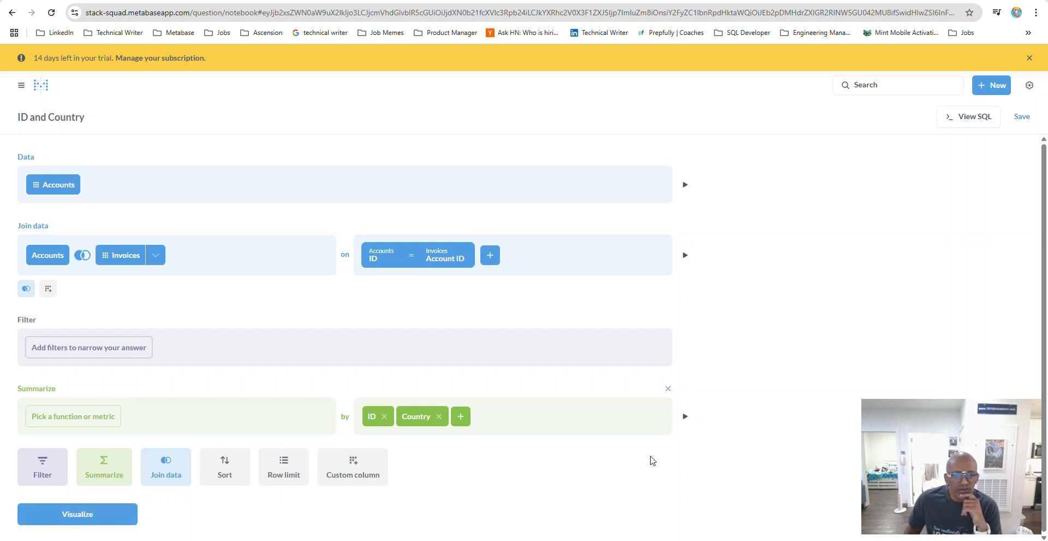
# - Preview the summarize step and examine the rows grouped by ID and Country
pyautogui.click(687, 417)
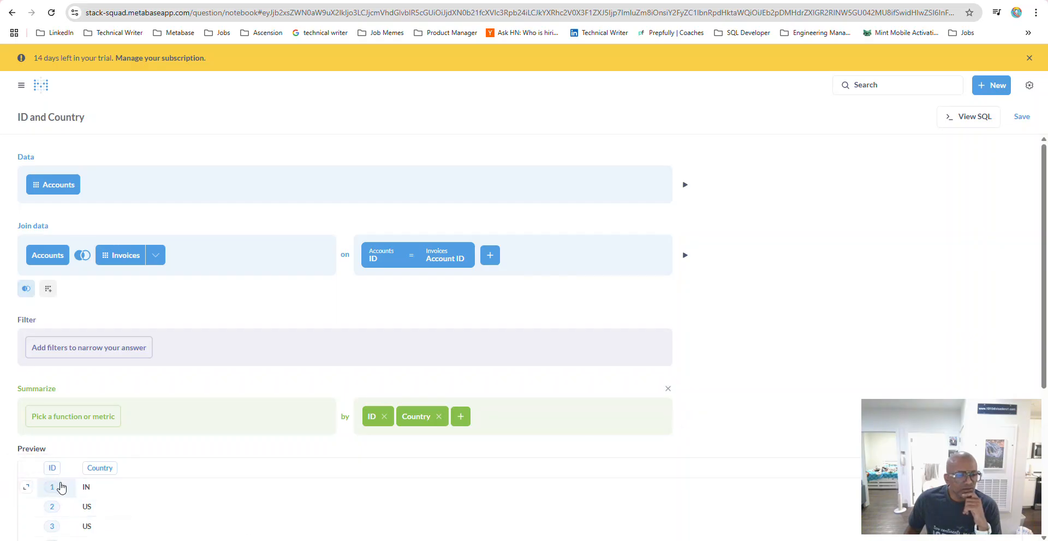
pyautogui.scroll(-5, 150, 449)
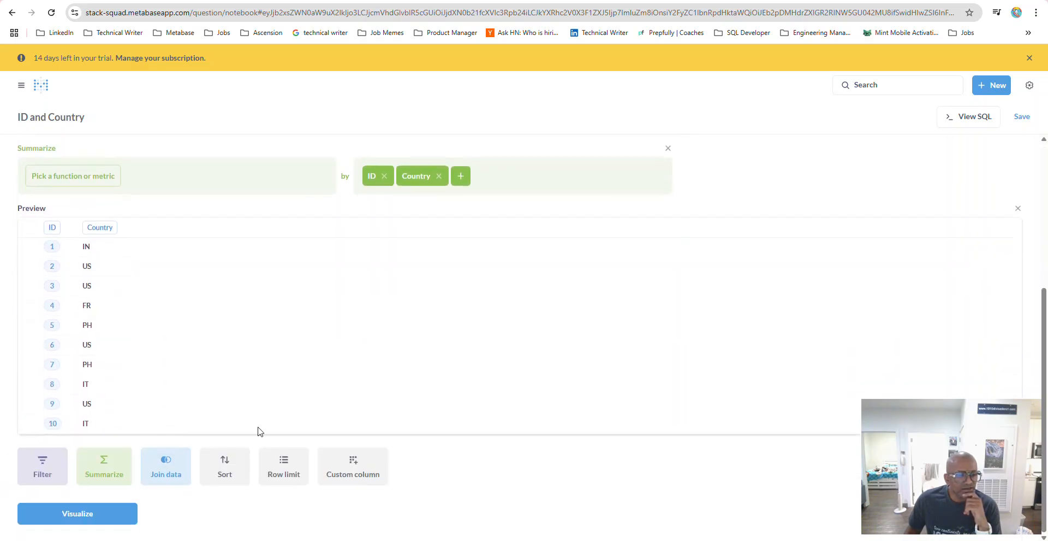
pyautogui.scroll(3, 256, 413)
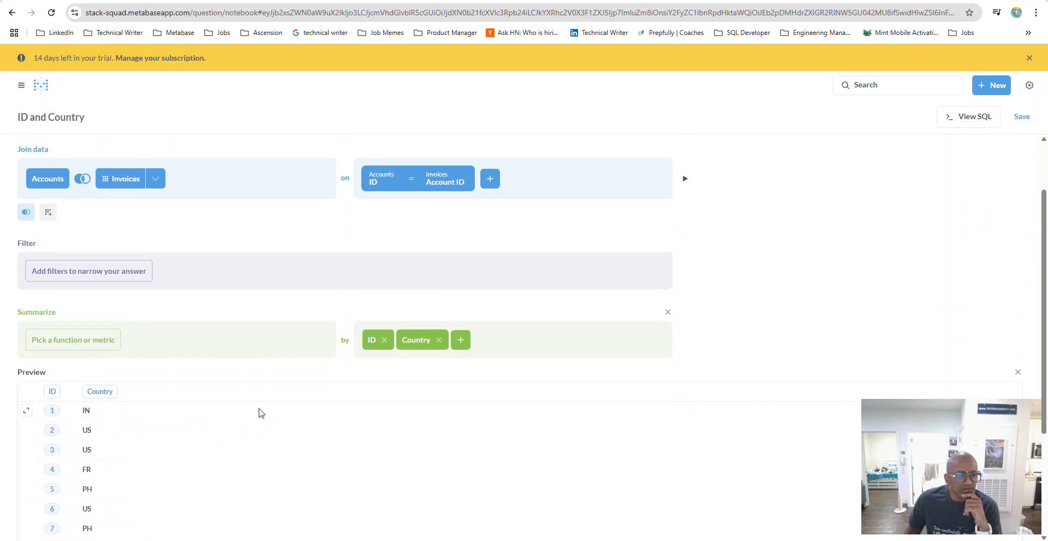
pyautogui.scroll(-2, 273, 406)
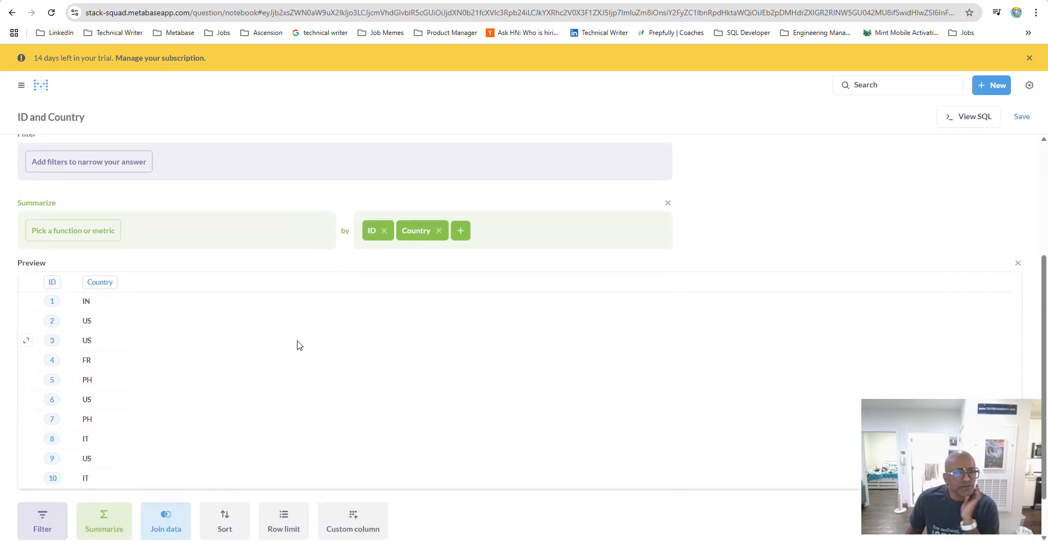
# - Summarize the grouped data by the sum of Payment from the Invoices table
pyautogui.click(82, 237)
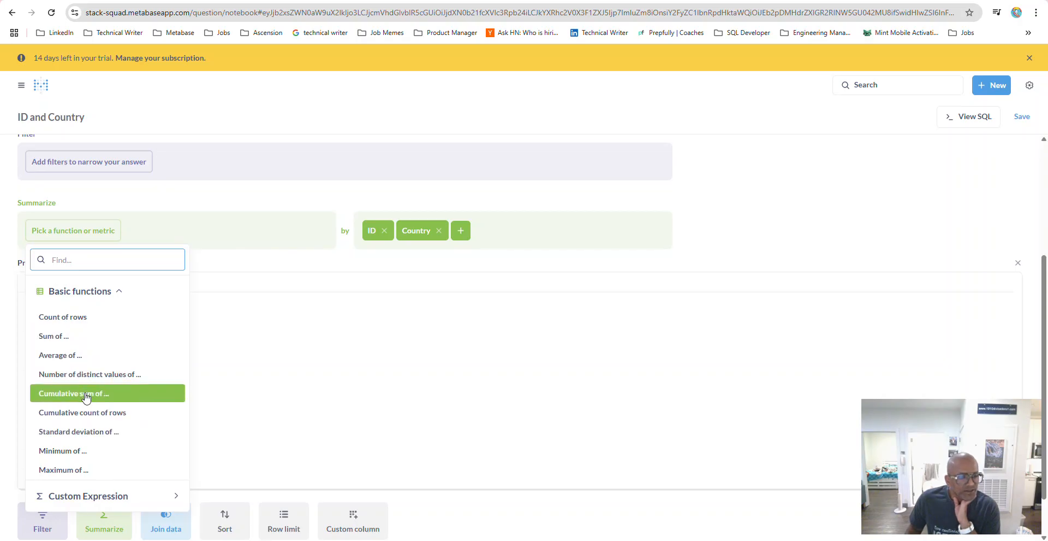
pyautogui.click(62, 339)
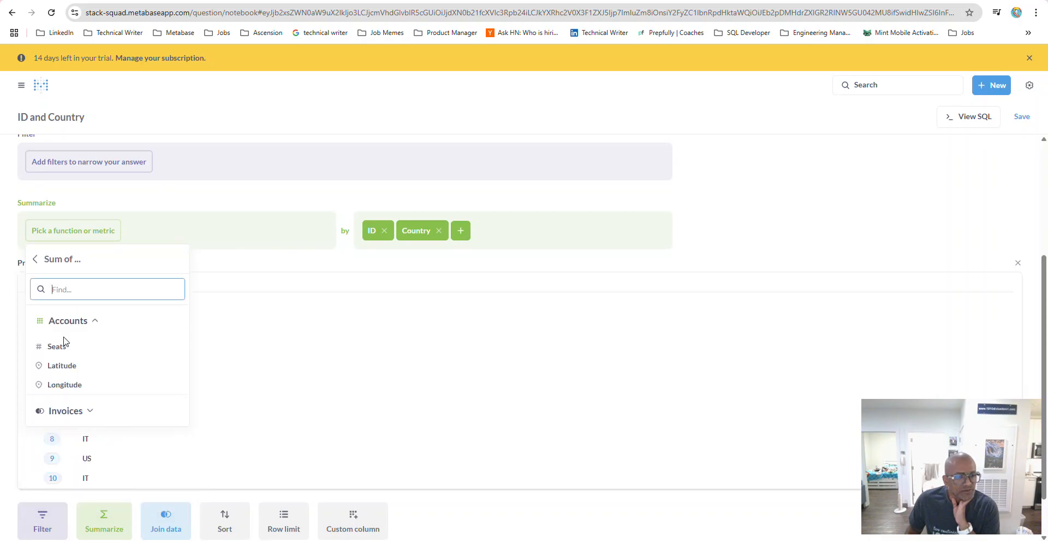
pyautogui.click(88, 411)
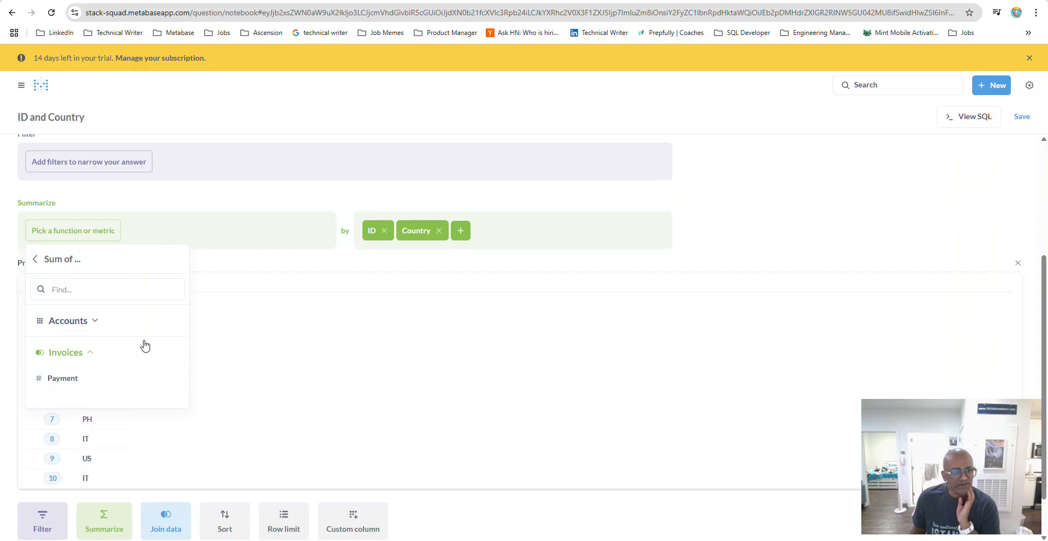
pyautogui.click(70, 384)
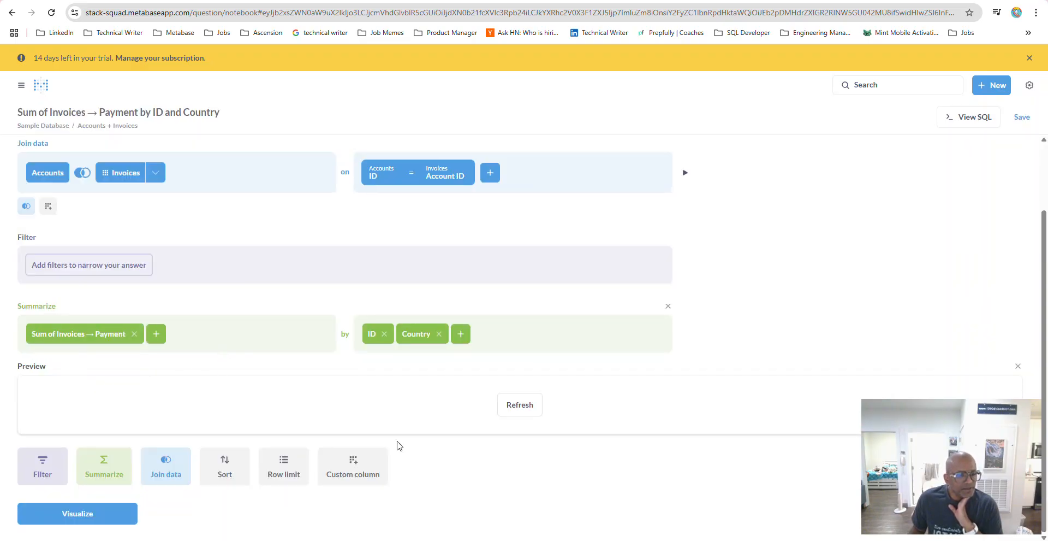
# - Visualize the question and show its results as a plain table with the summed payment column
pyautogui.click(83, 517)
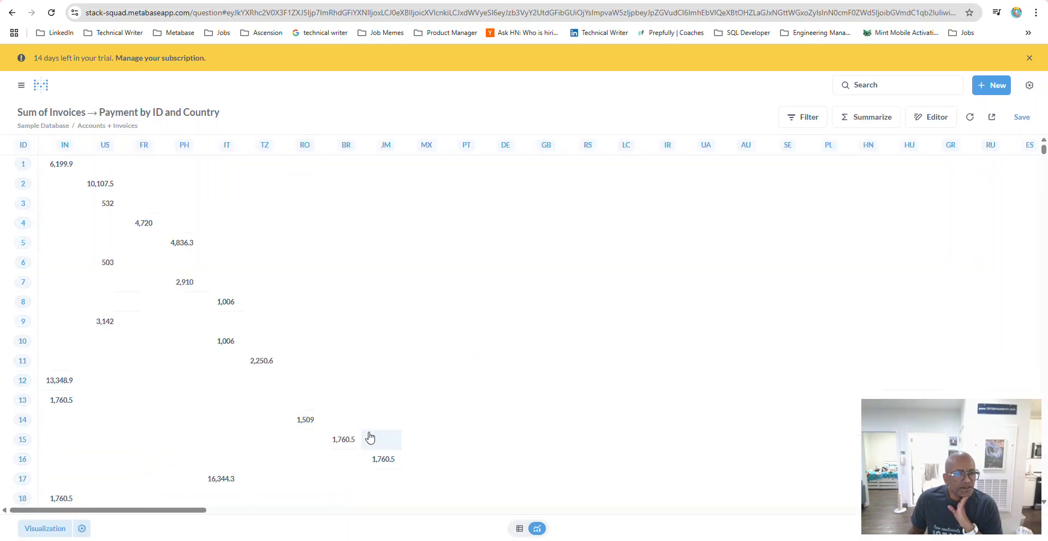
pyautogui.click(518, 531)
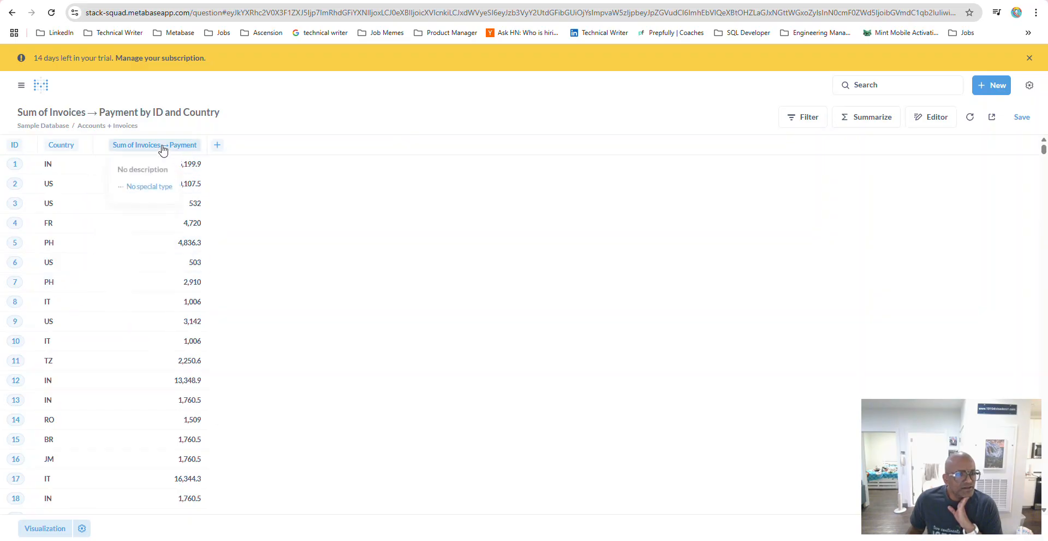
pyautogui.moveTo(171, 151)
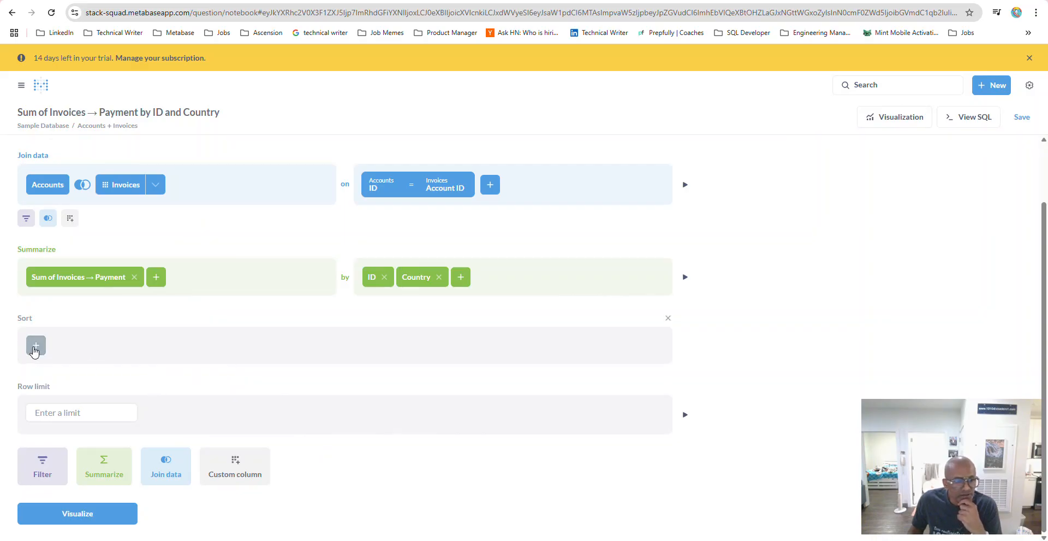
# - Sort the summarized results by Sum of Payment in descending order
pyautogui.click(35, 350)
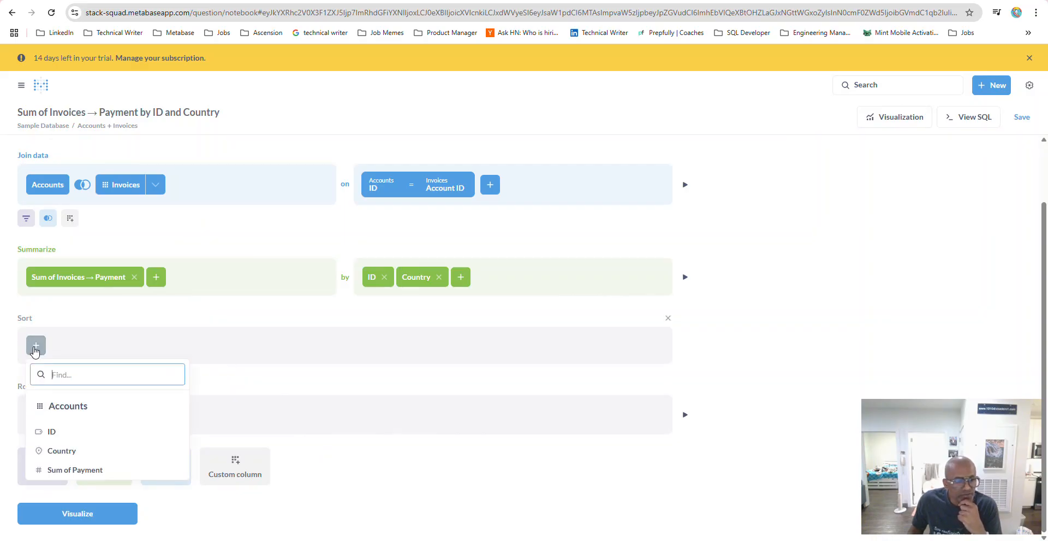
pyautogui.click(91, 471)
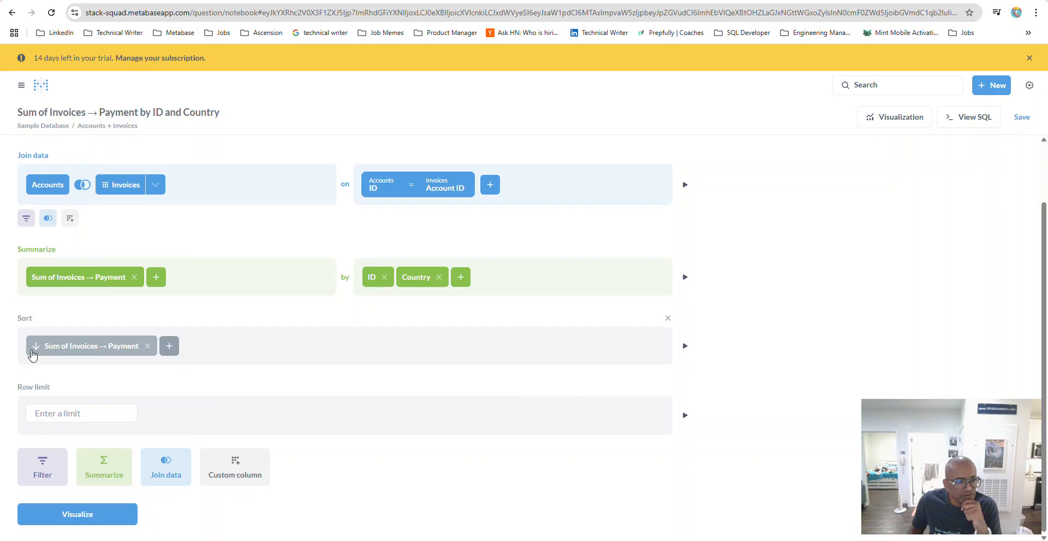
pyautogui.click(35, 346)
# - Limit the question to 10 rows and visualize the results
pyautogui.click(85, 414)
pyautogui.write('10')
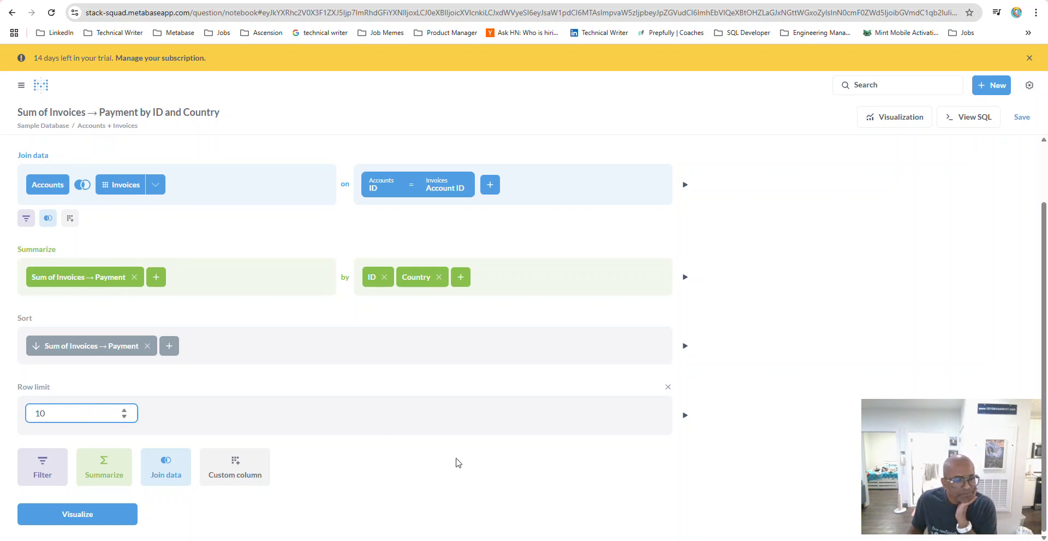
pyautogui.click(412, 481)
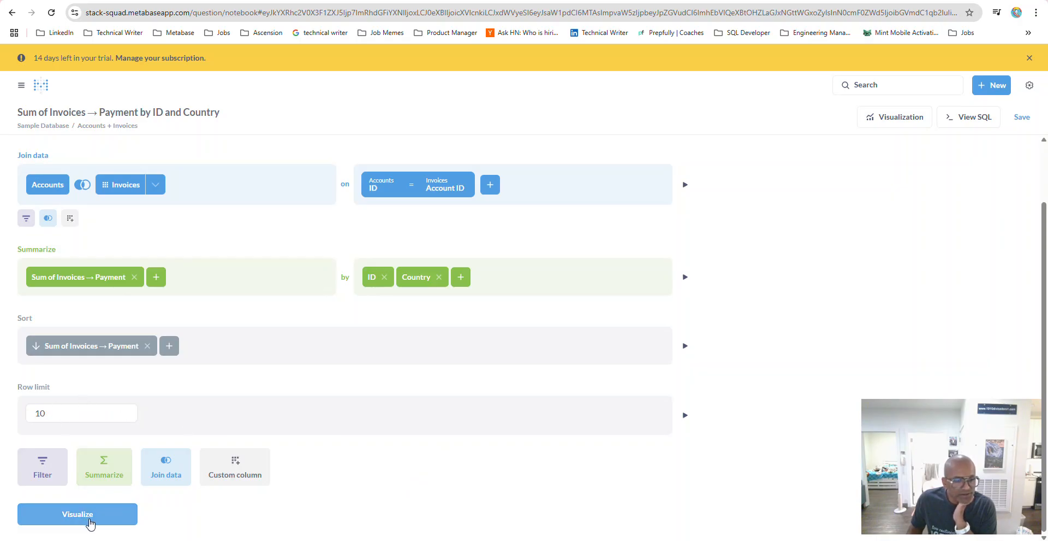
pyautogui.click(91, 523)
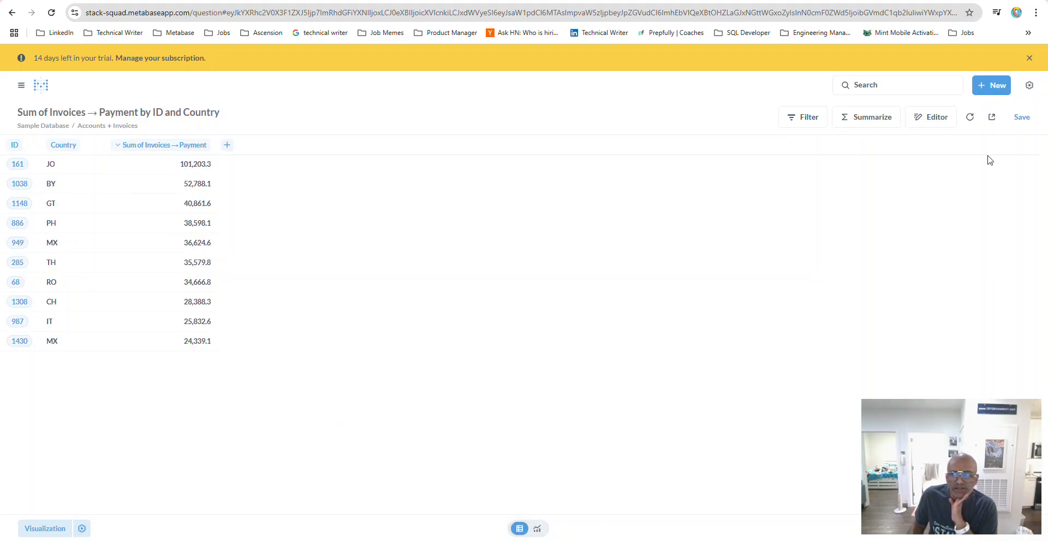
# - Start saving the question and replace its suggested name with "Top 10 Clients by Invoice Amount"
pyautogui.click(1022, 117)
pyautogui.click(461, 237)
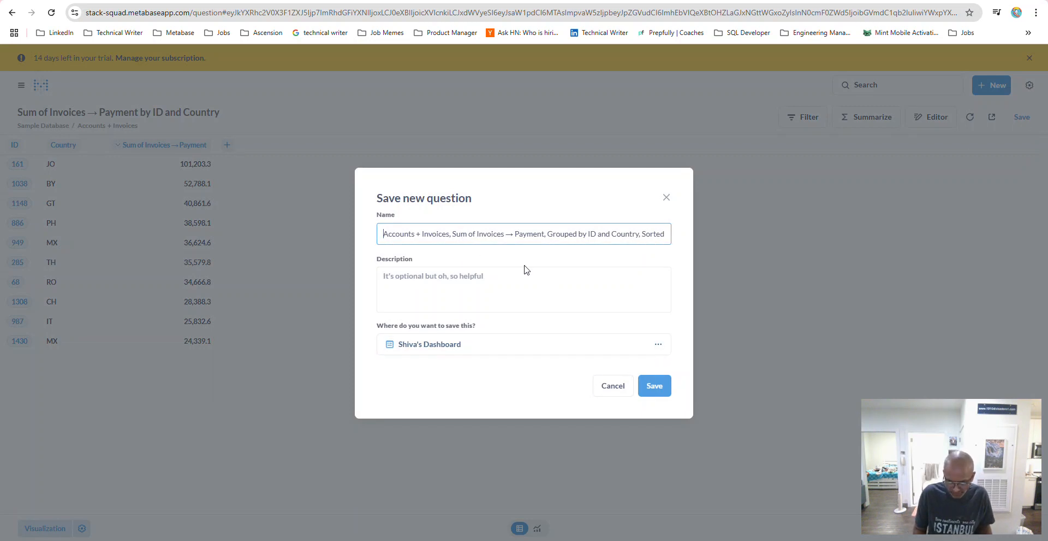
pyautogui.press('Home')
pyautogui.hotkey('ctrl', 'shift', 'Right')
pyautogui.hotkey('ctrl', 'a')
pyautogui.write('TYop')
pyautogui.press('BackSpace')
pyautogui.press('BackSpace')
pyautogui.press('BackSpace')
pyautogui.write('op 10 Clients')
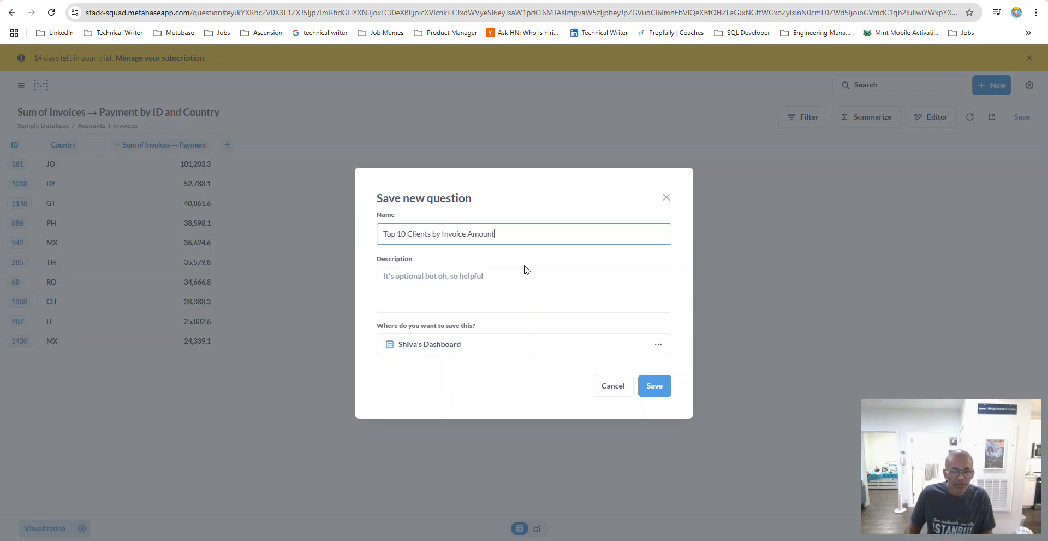
# - Choose the Invoices collection as the save location and save the new question there
pyautogui.click(498, 282)
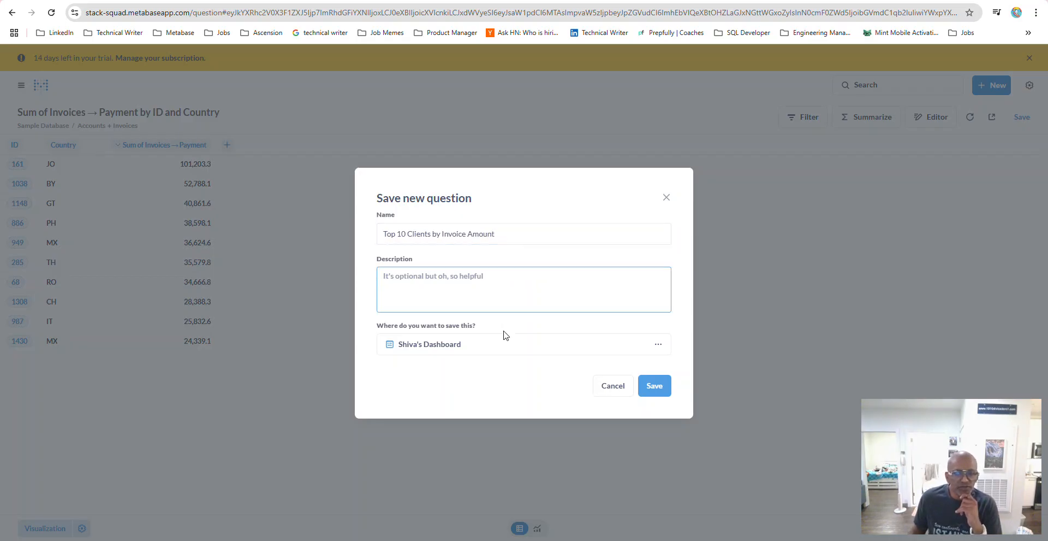
pyautogui.click(496, 347)
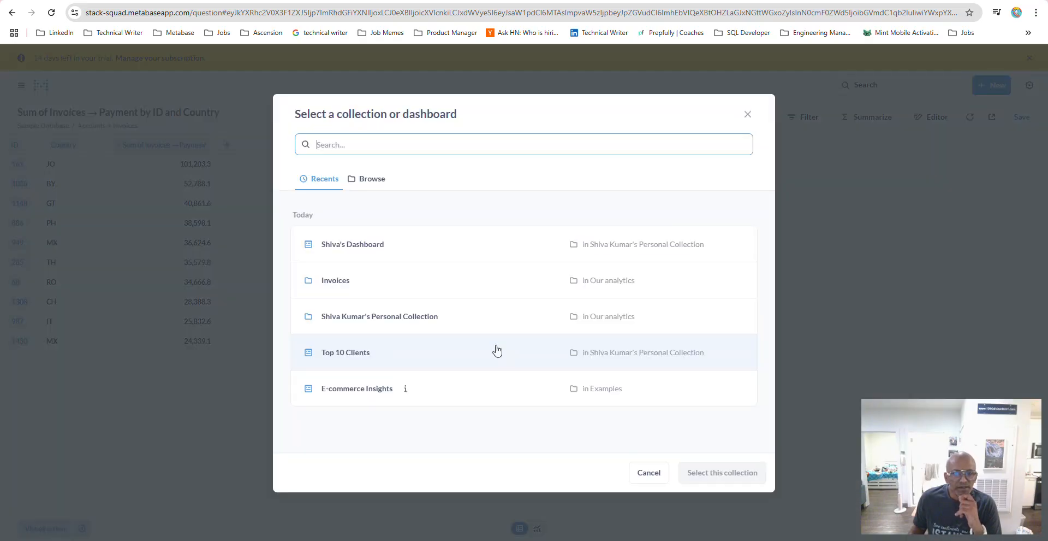
pyautogui.click(338, 283)
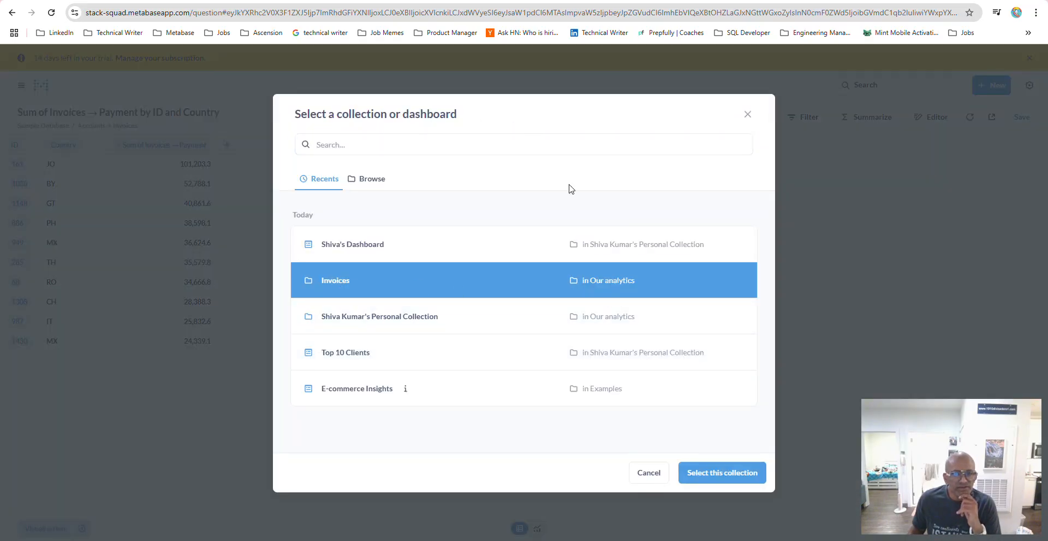
pyautogui.click(708, 473)
pyautogui.click(655, 385)
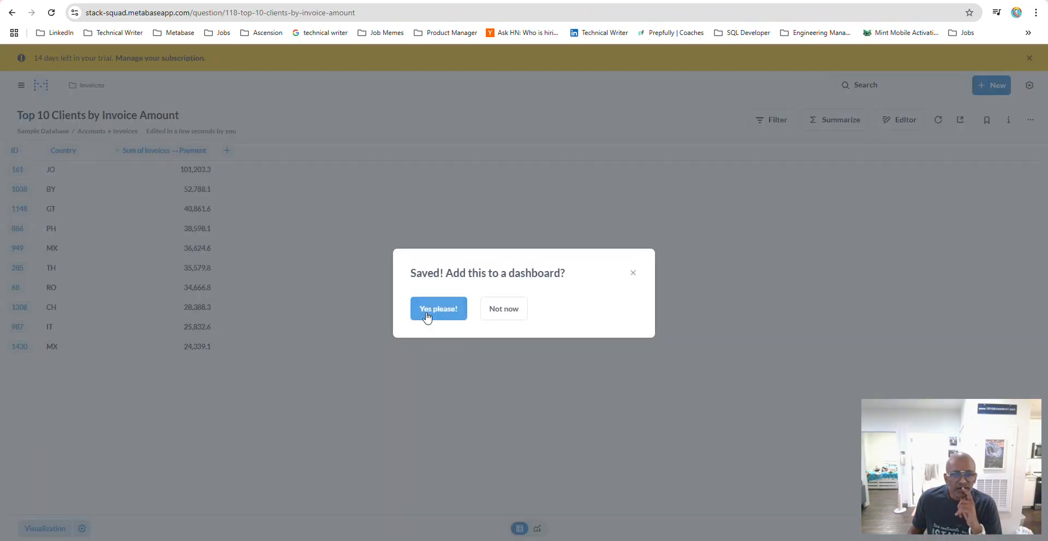
# - Add the saved question to the Top 10 Clients dashboard and leave dashboard editing
pyautogui.click(440, 309)
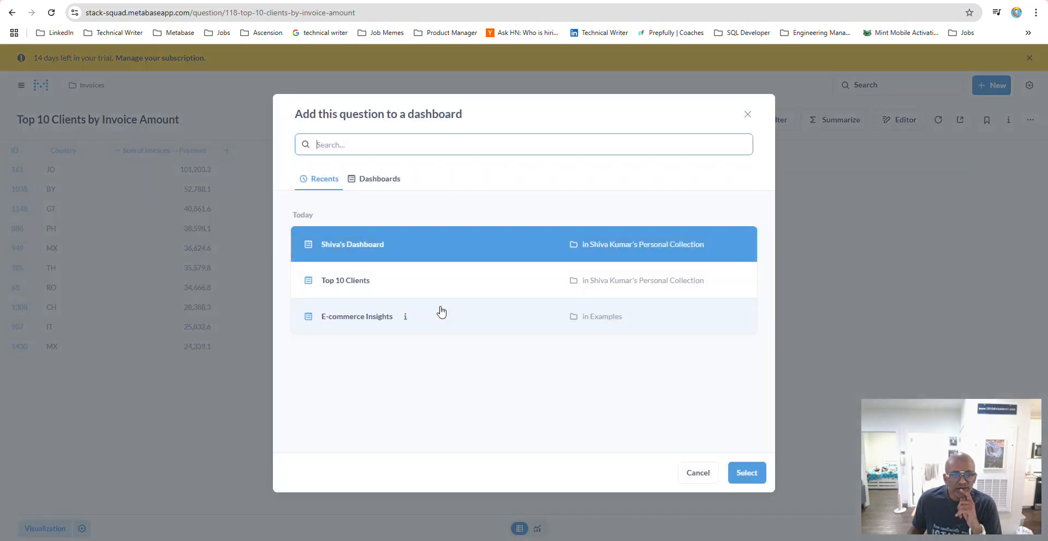
pyautogui.click(356, 283)
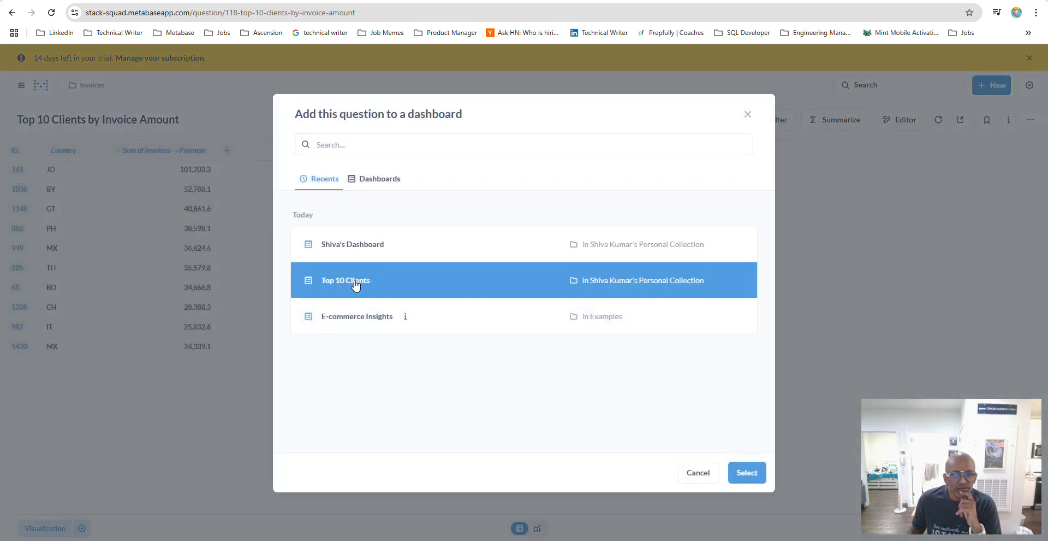
pyautogui.click(740, 473)
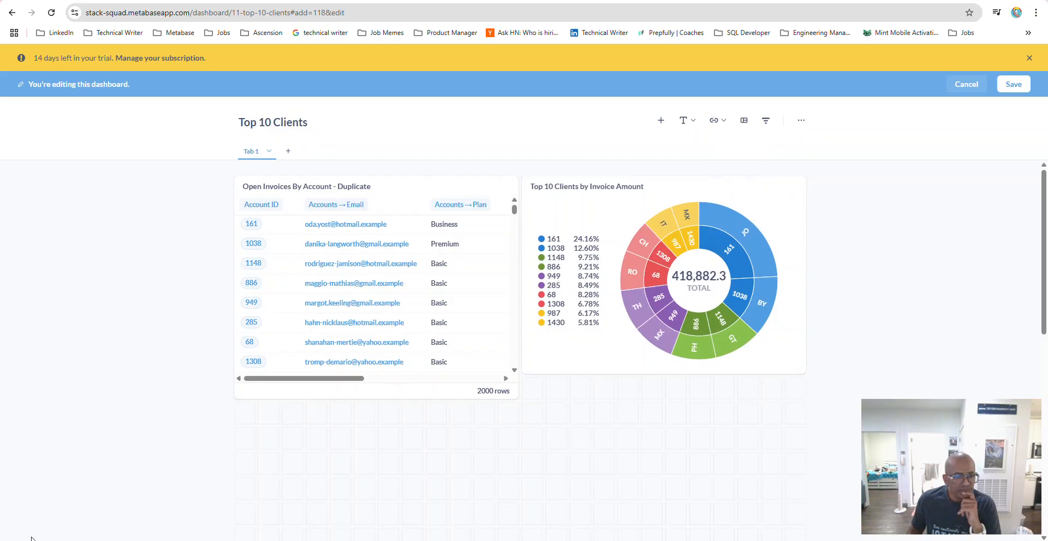
pyautogui.press('Escape')
# - Open the Top 10 Clients by Invoice Amount question from the Invoices collection
pyautogui.click(21, 85)
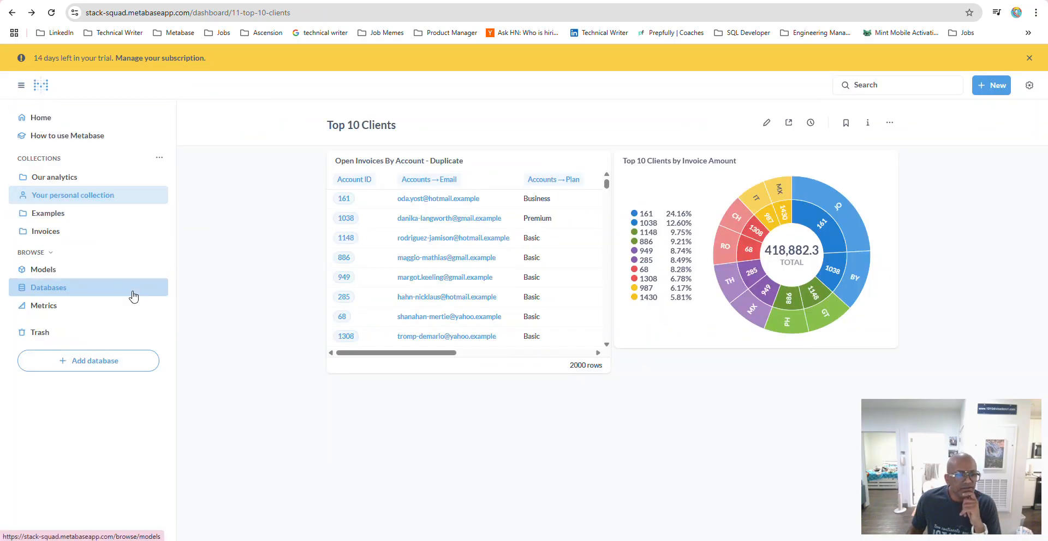
pyautogui.click(56, 234)
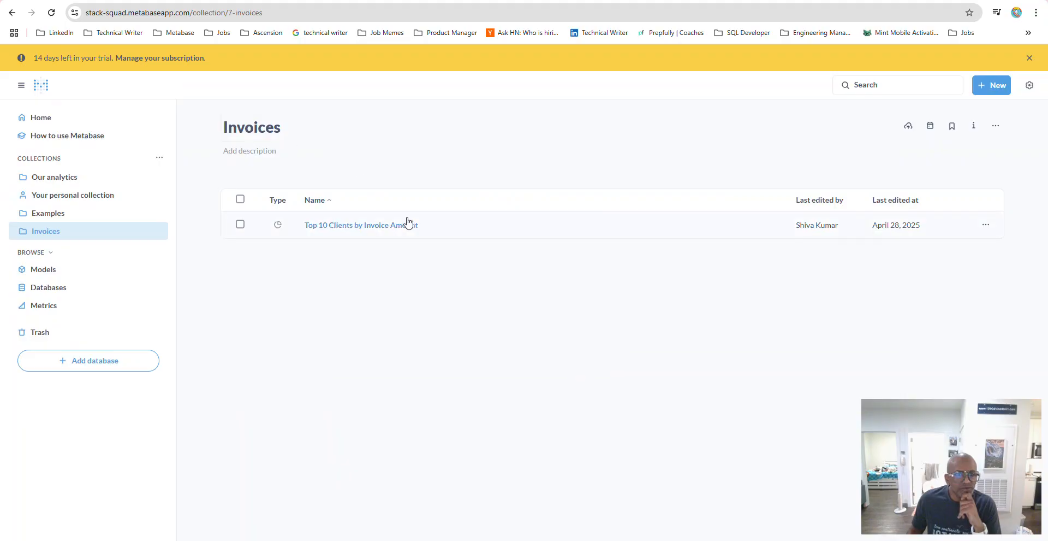
pyautogui.click(386, 230)
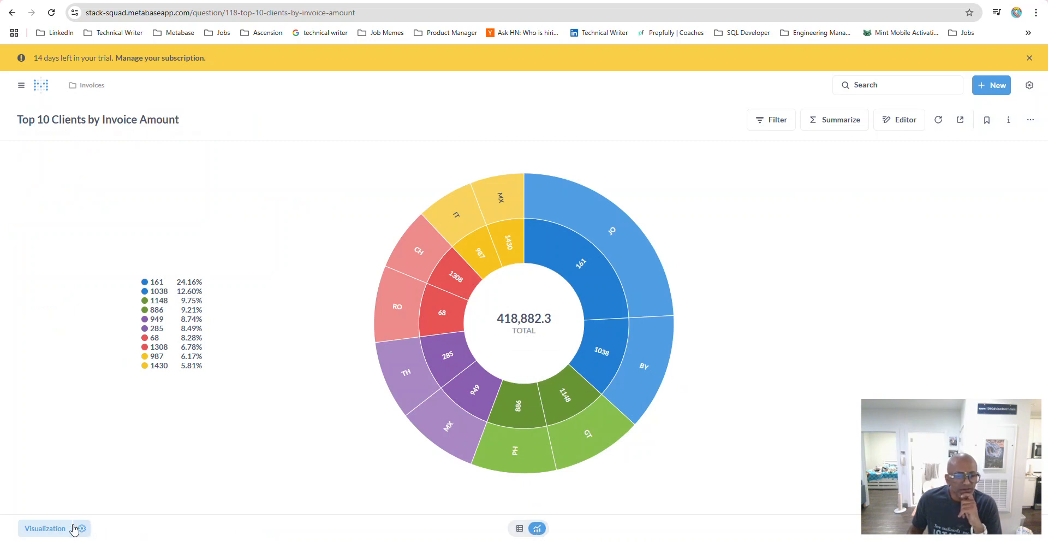
# - Show the available chart types and inspect the client and country segments of the pie chart
pyautogui.click(63, 529)
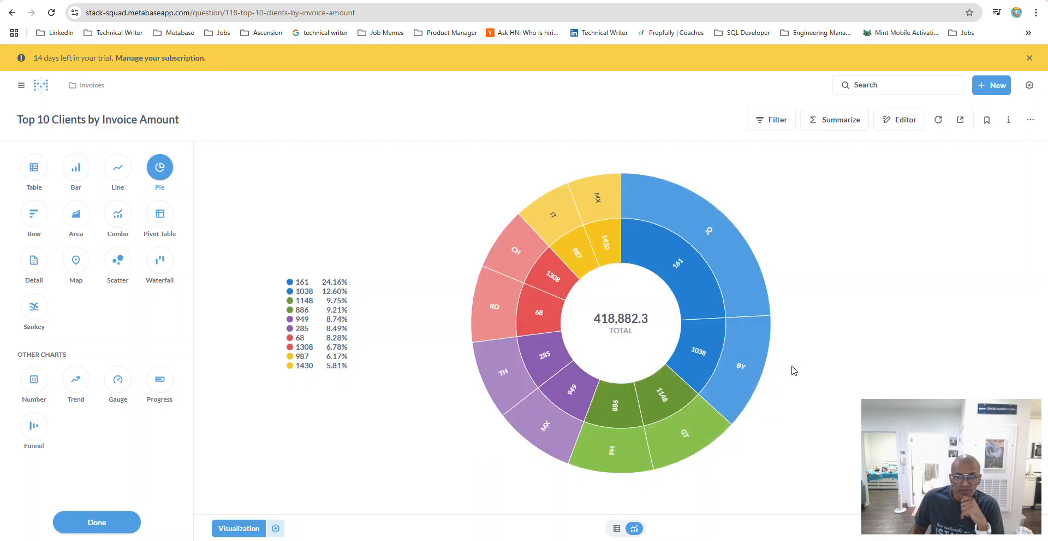
pyautogui.moveTo(672, 270)
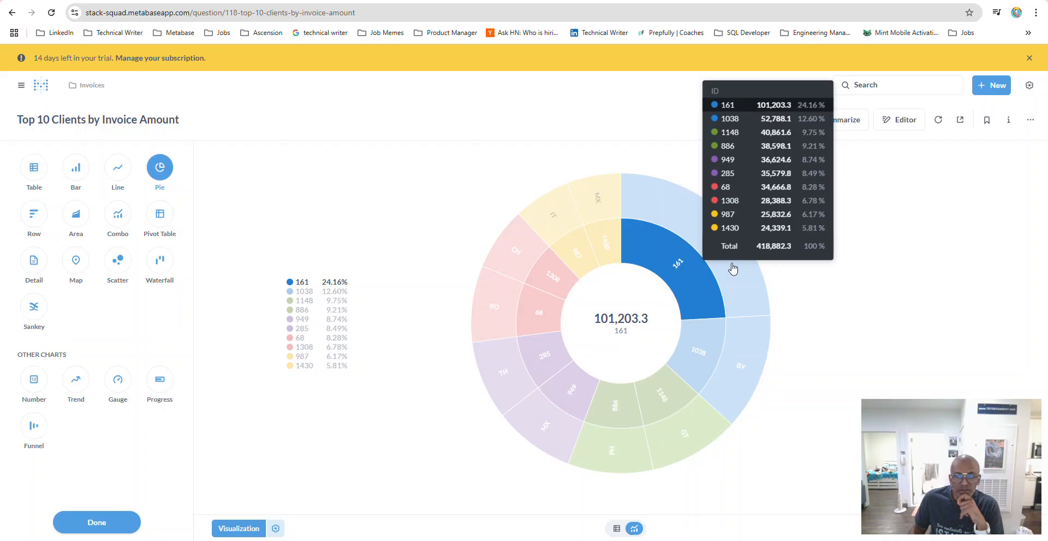
pyautogui.moveTo(726, 246)
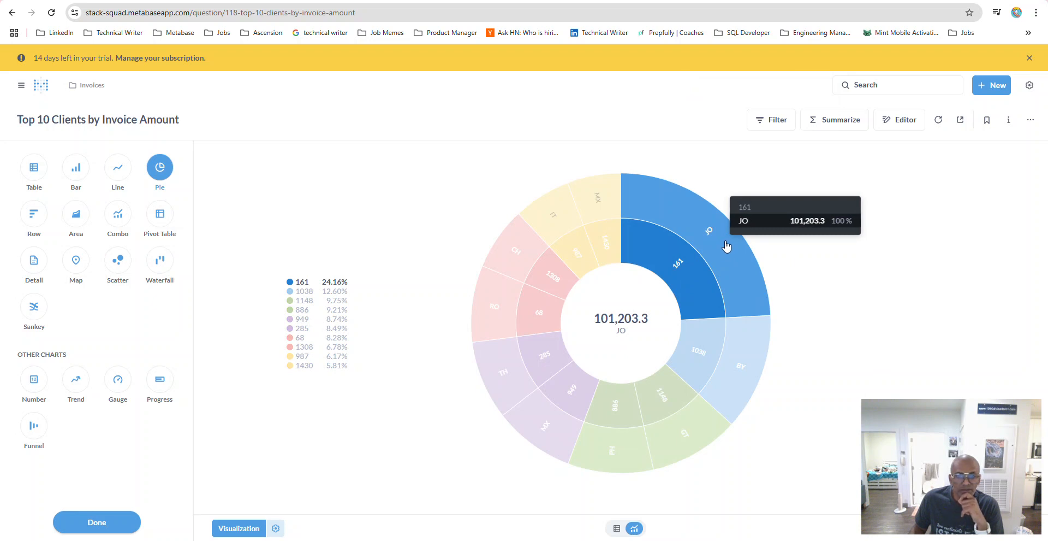
pyautogui.moveTo(696, 363)
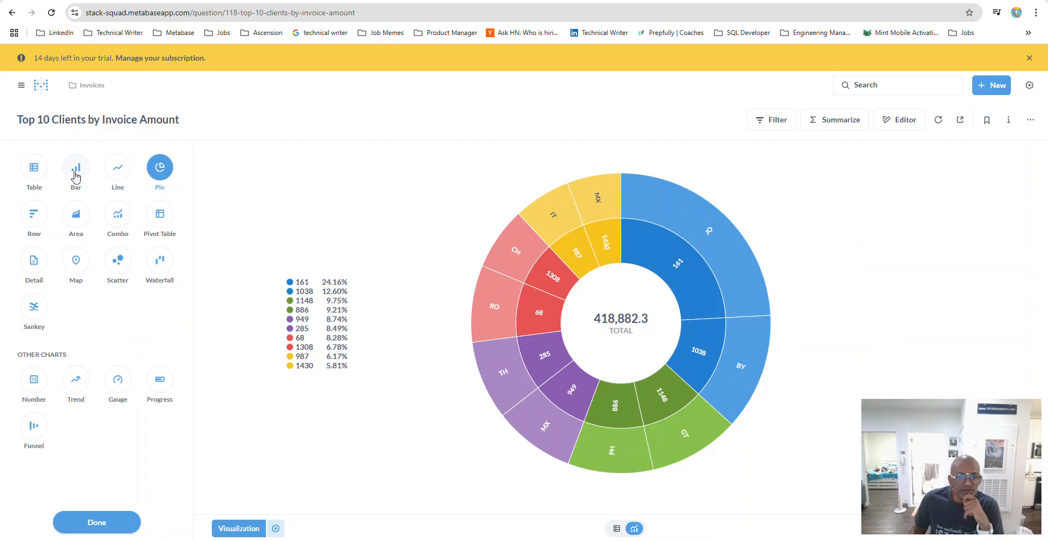
# - Try the results as bar, line and combo charts, and return to the pie chart
pyautogui.click(76, 176)
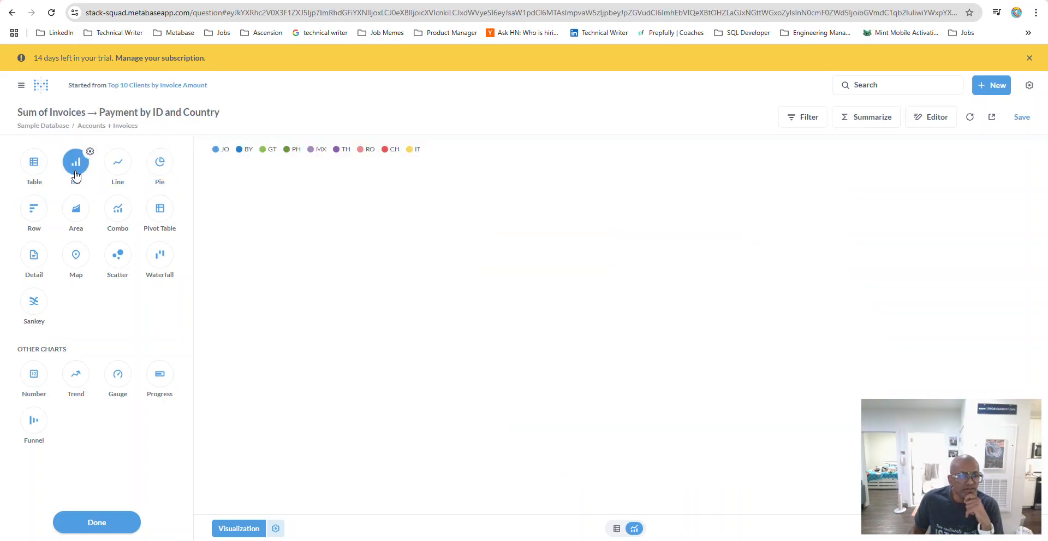
pyautogui.click(116, 166)
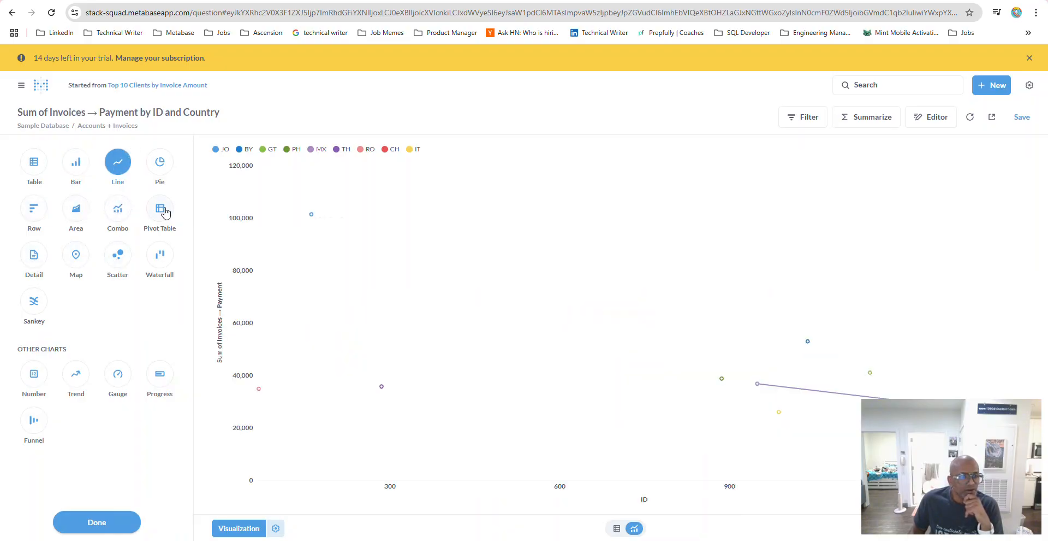
pyautogui.click(115, 213)
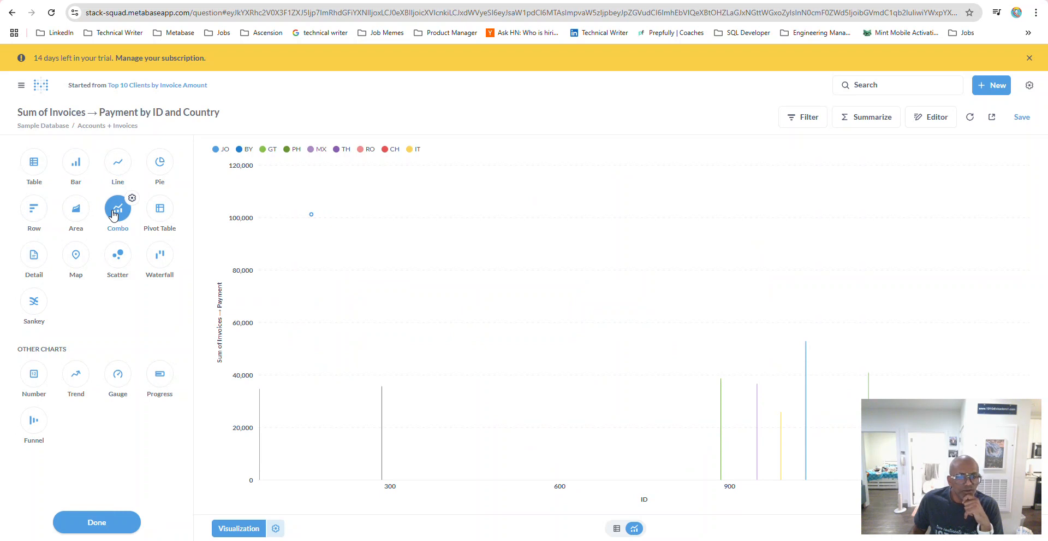
pyautogui.click(160, 161)
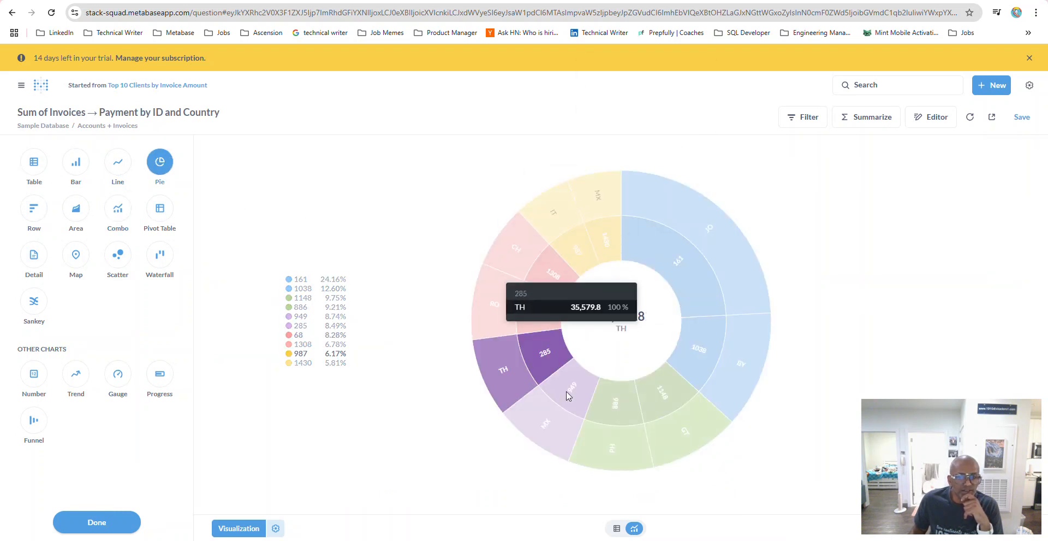